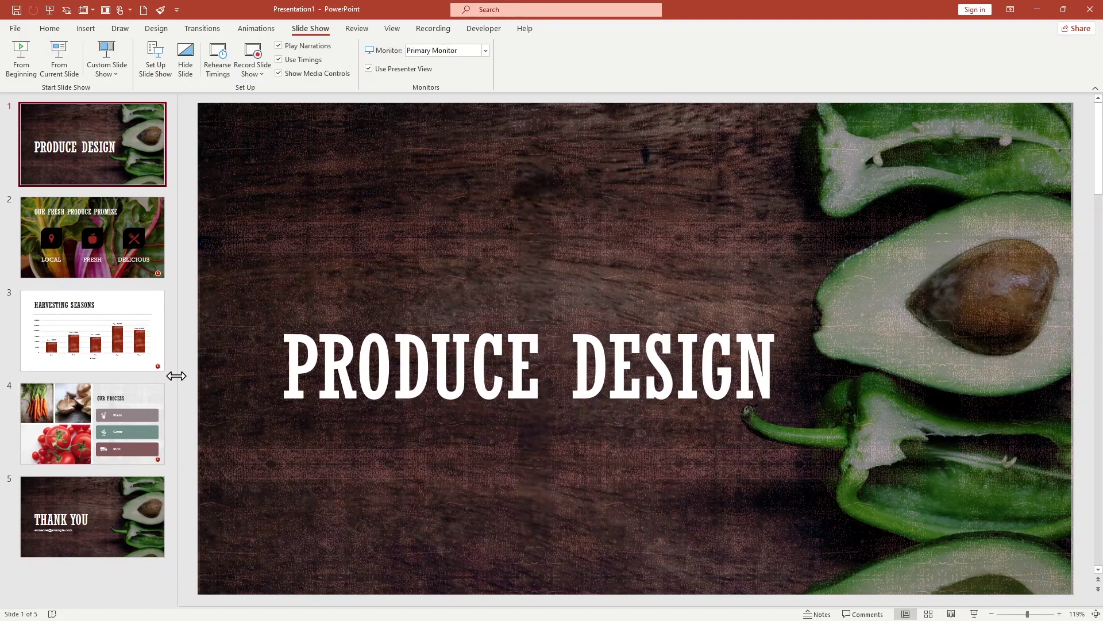
# - Leave the slide show settings and show the transition choices for the title slide
pyautogui.click(50, 29)
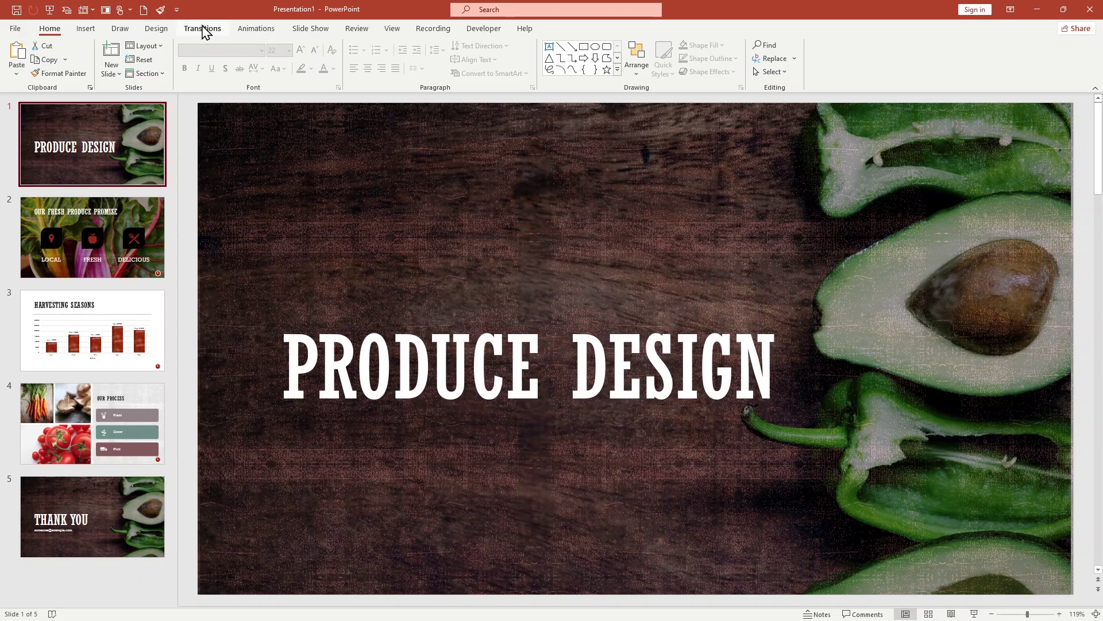
pyautogui.click(205, 31)
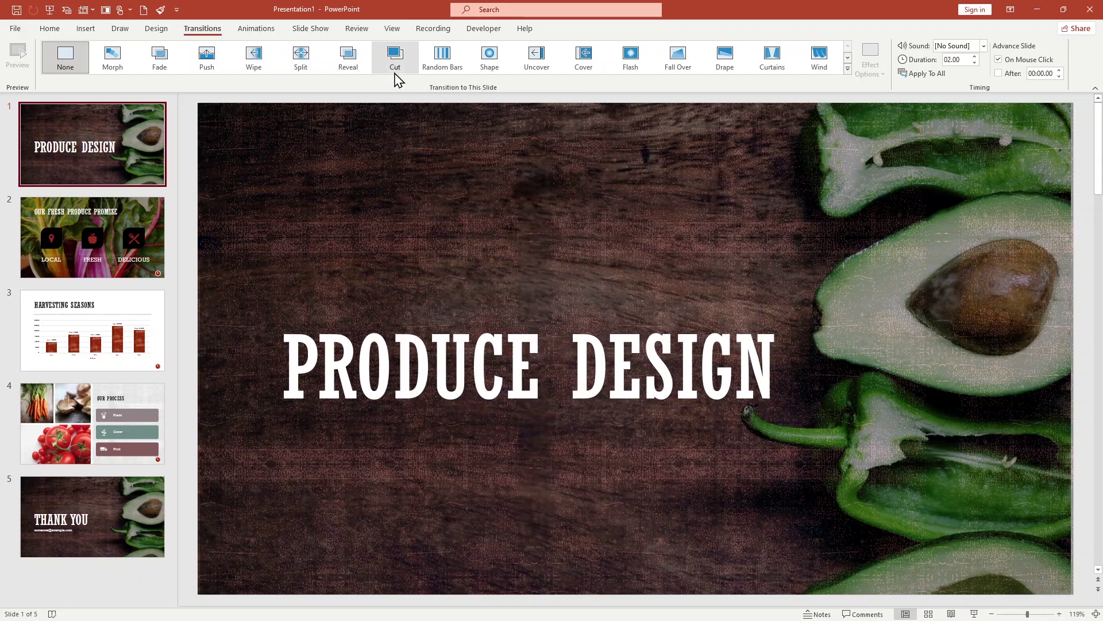
# - Apply and preview a Blinds transition on the title slide, check its directions, then select slide 2
pyautogui.click(847, 68)
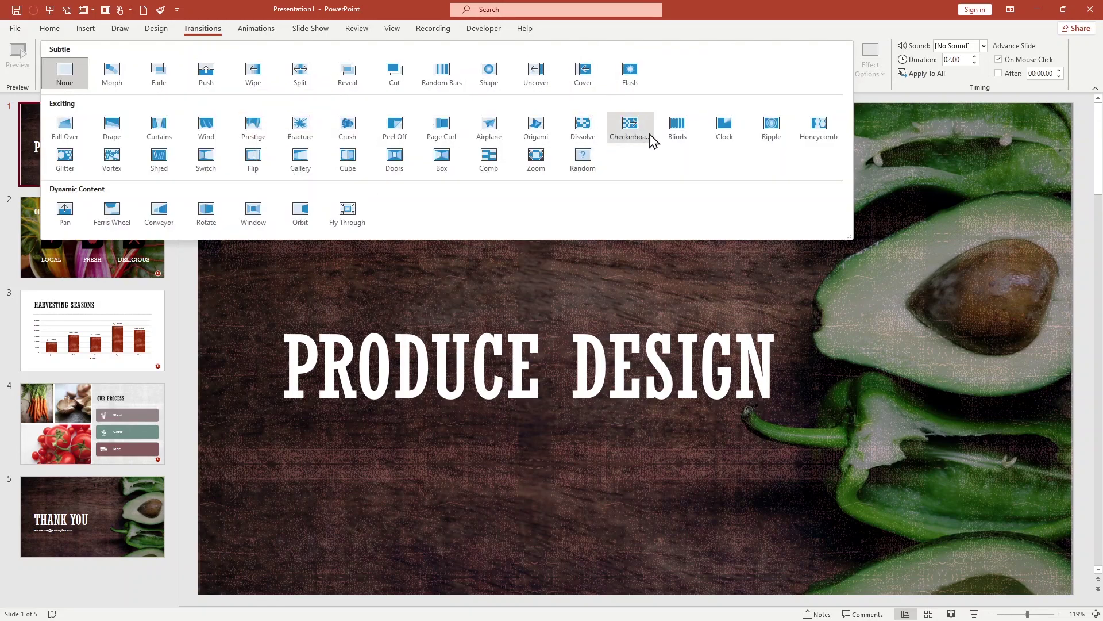
pyautogui.click(677, 148)
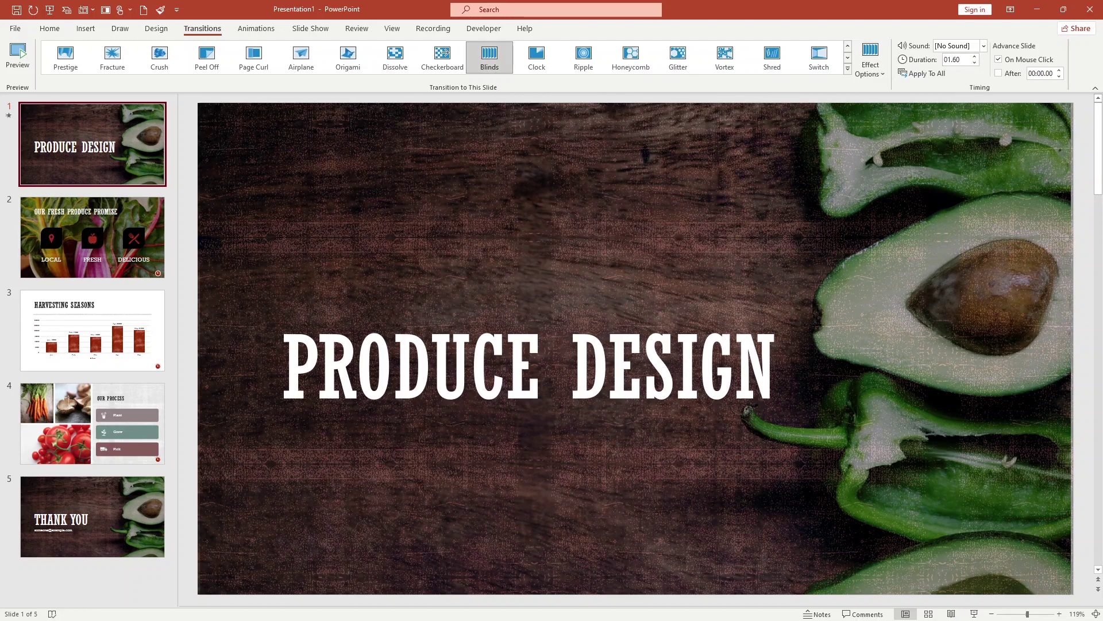
pyautogui.click(22, 64)
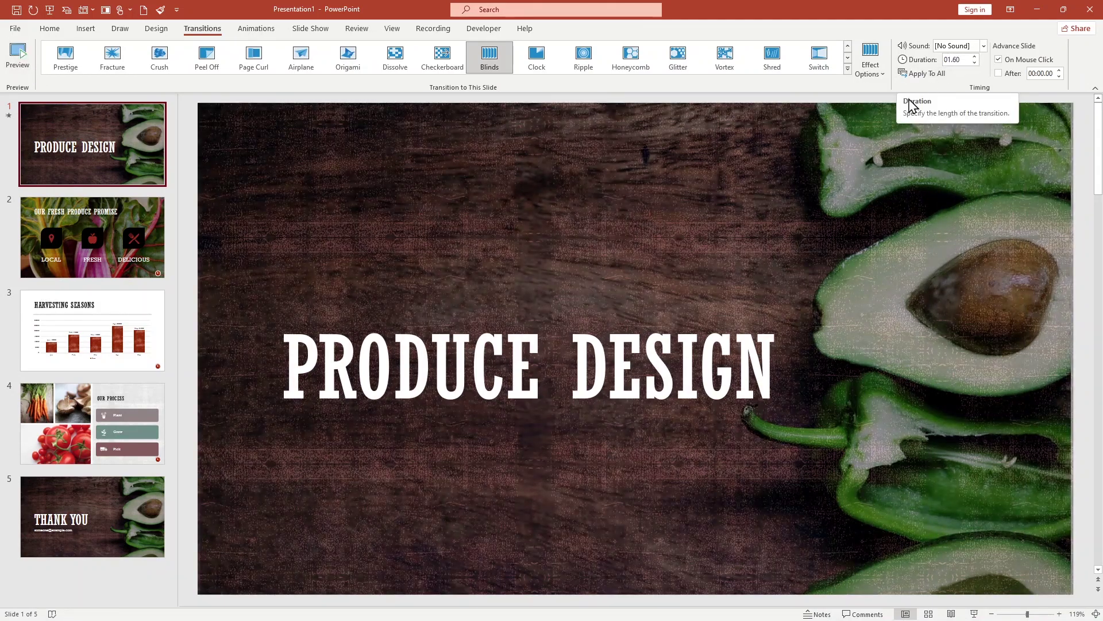
pyautogui.click(879, 73)
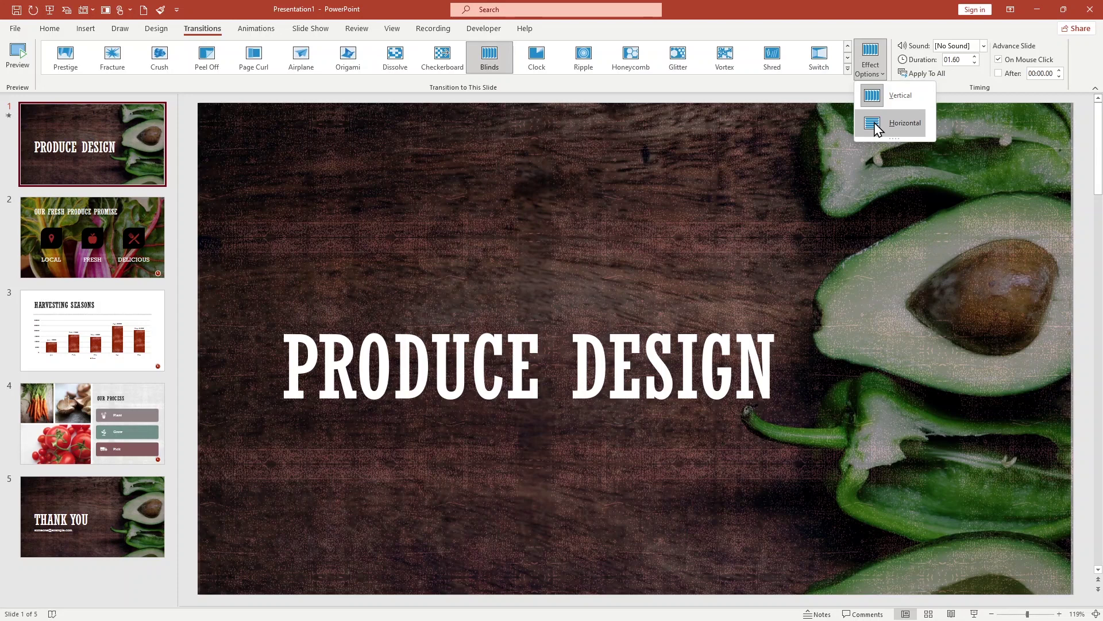
pyautogui.click(797, 261)
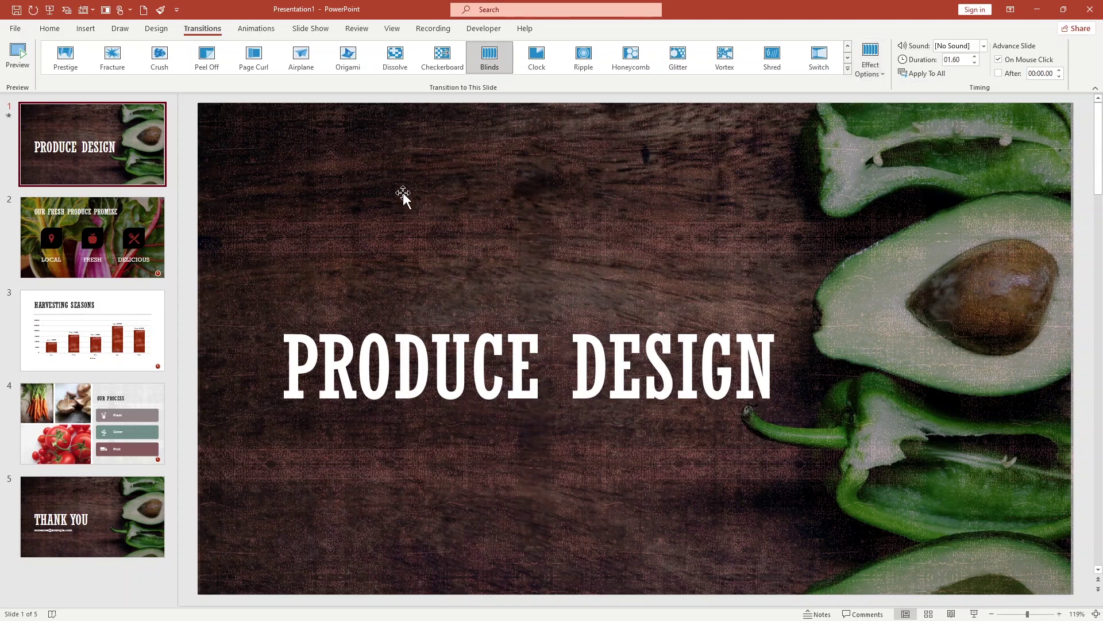
pyautogui.click(113, 215)
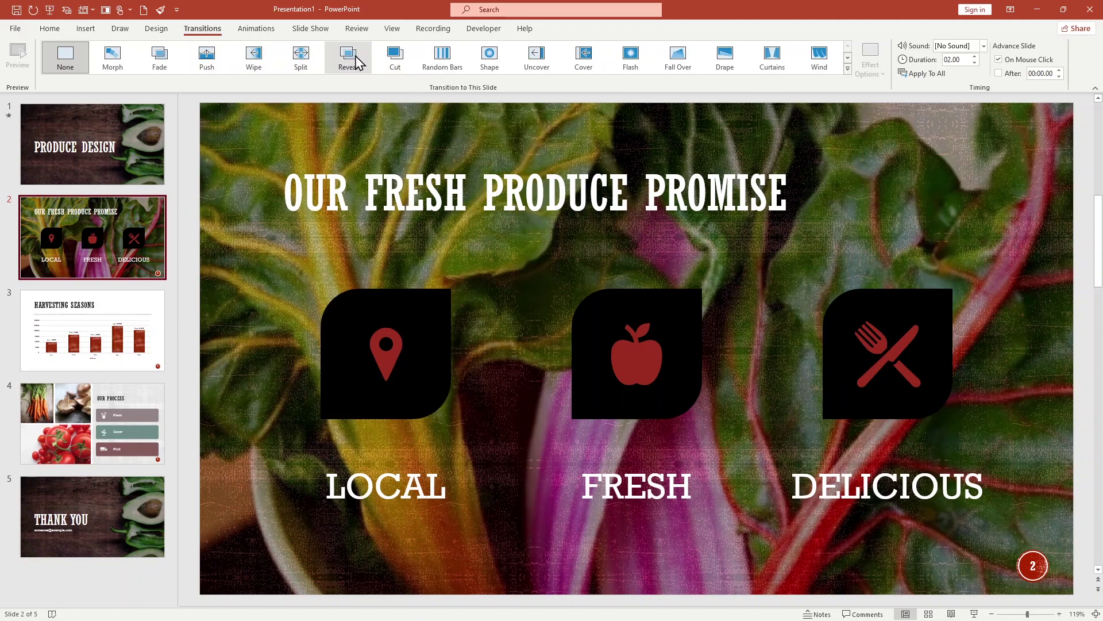
# - Give the 'Our Fresh Produce Promise' slide a Reveal transition and go back to slide 1
pyautogui.click(357, 71)
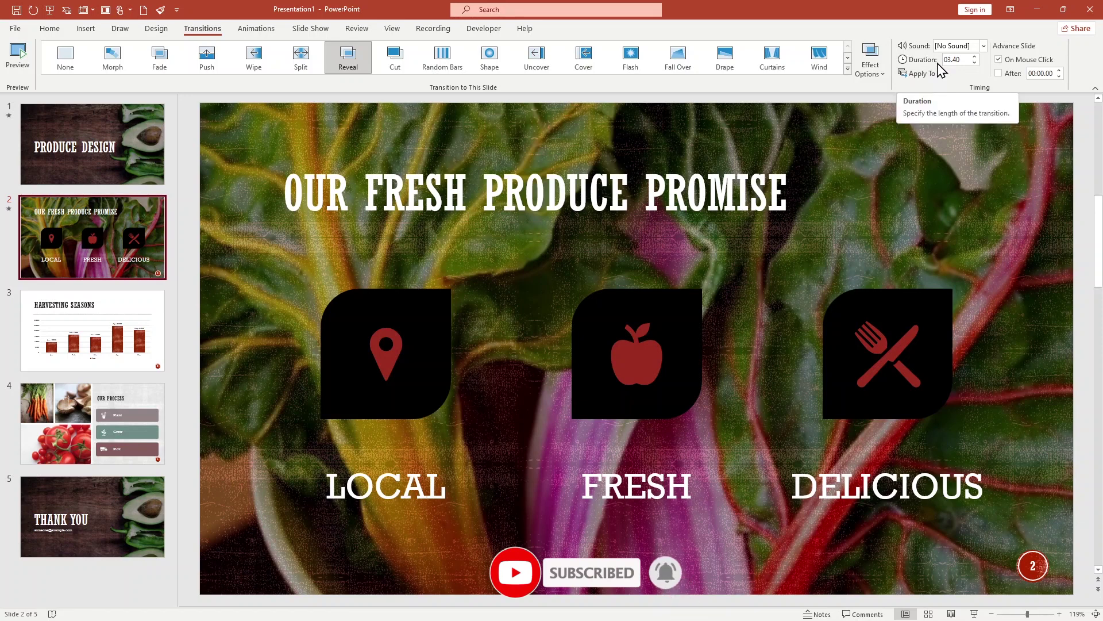
pyautogui.click(127, 156)
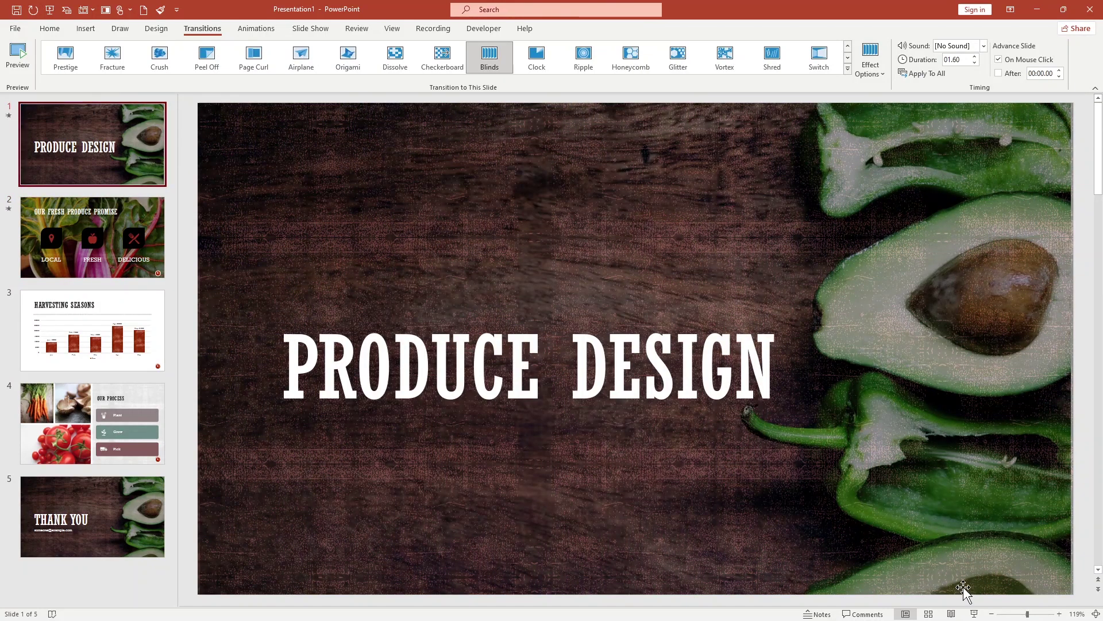
# - Run the slide show through the Blinds and Reveal transitions, then exit with Esc
pyautogui.click(975, 614)
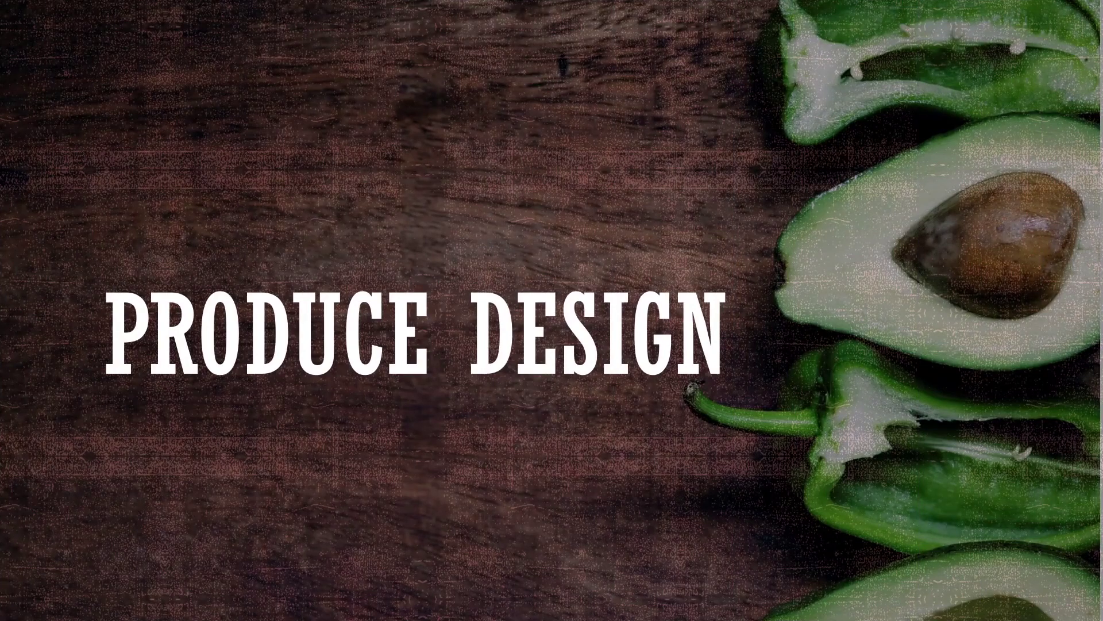
pyautogui.press('Right')
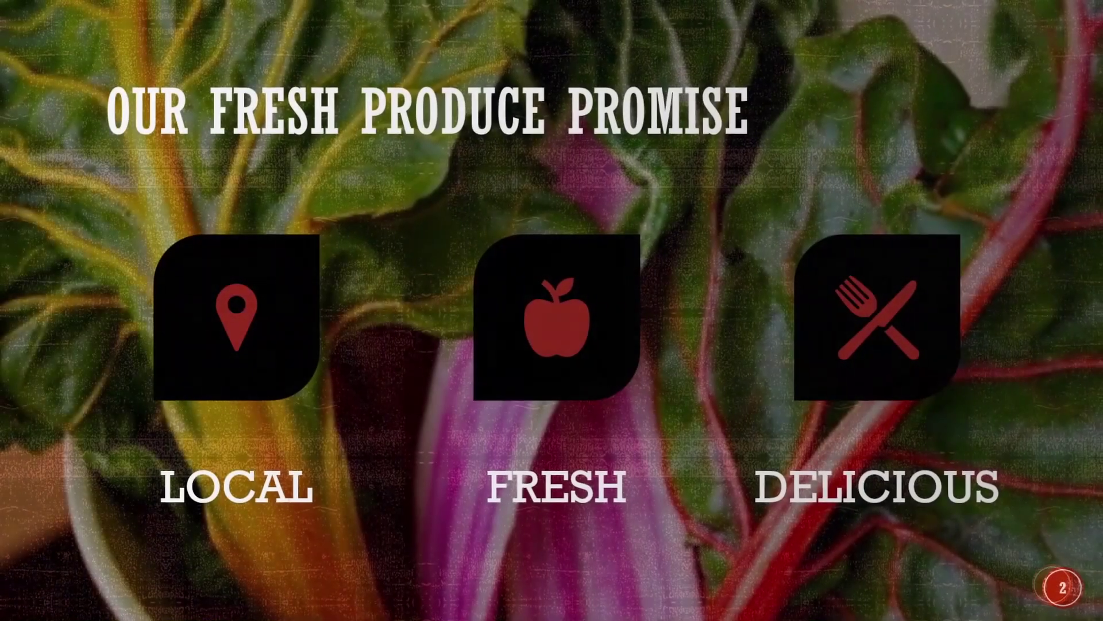
pyautogui.press('Escape')
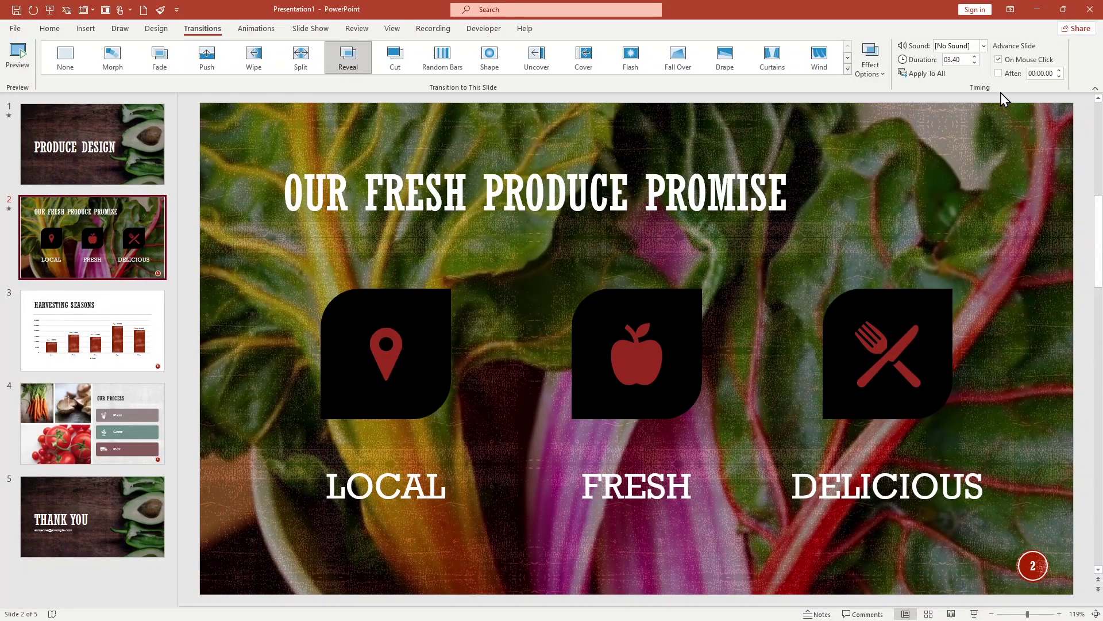
# - Turn off On Mouse Click for slide 2, set After to 00:04.00, and return to slide 1
pyautogui.click(998, 60)
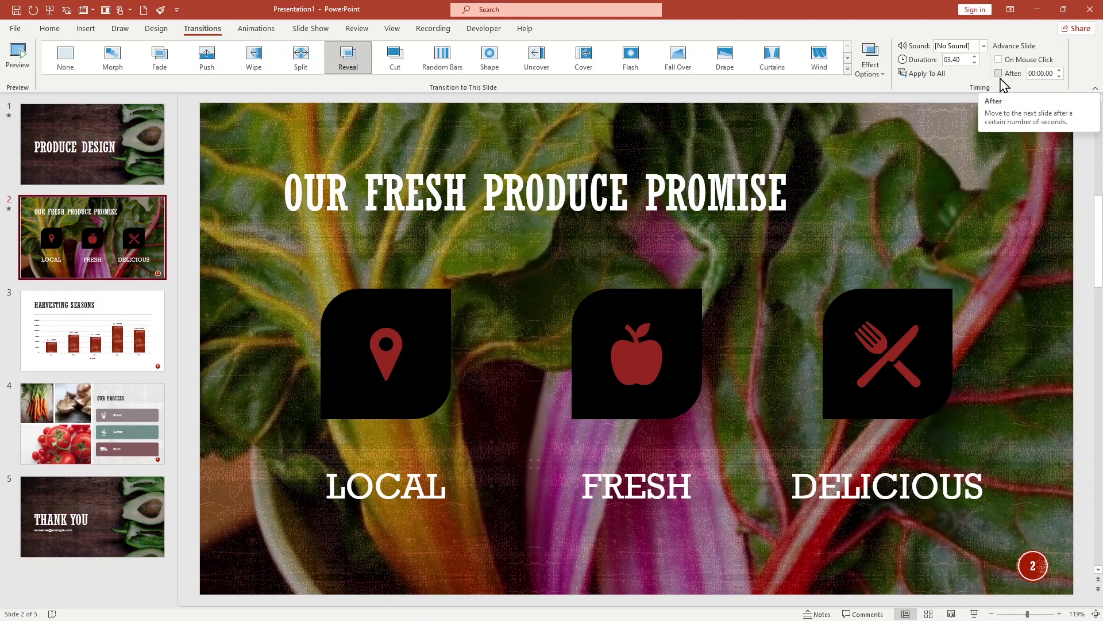
pyautogui.doubleClick(1044, 74)
pyautogui.click(1043, 73)
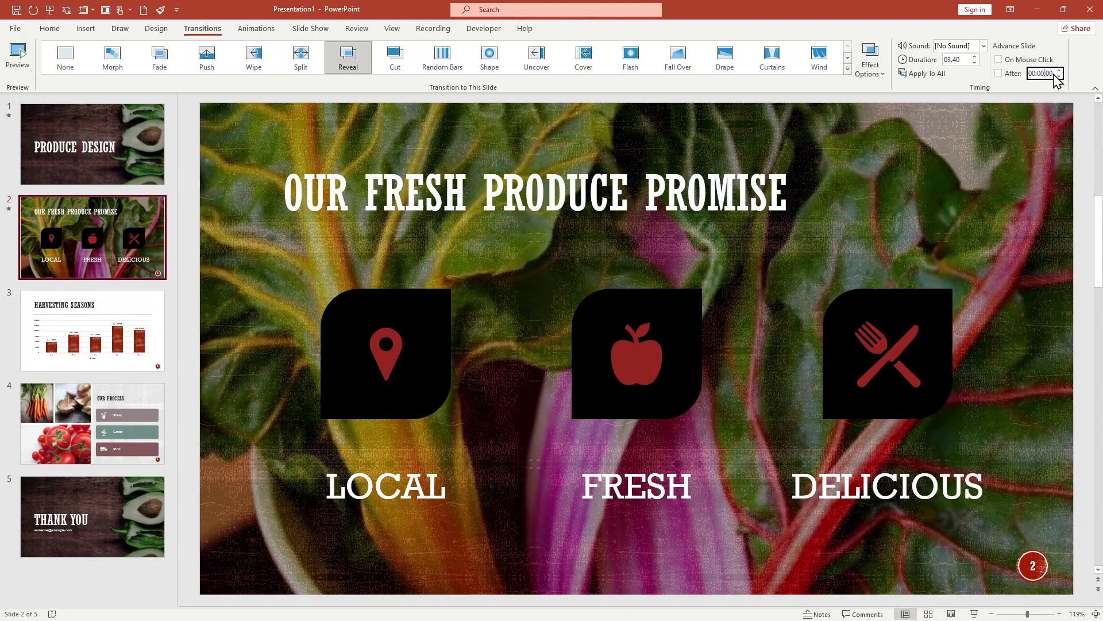
pyautogui.click(1059, 70)
pyautogui.click(1059, 69)
pyautogui.click(1059, 70)
pyautogui.click(1059, 69)
pyautogui.click(96, 163)
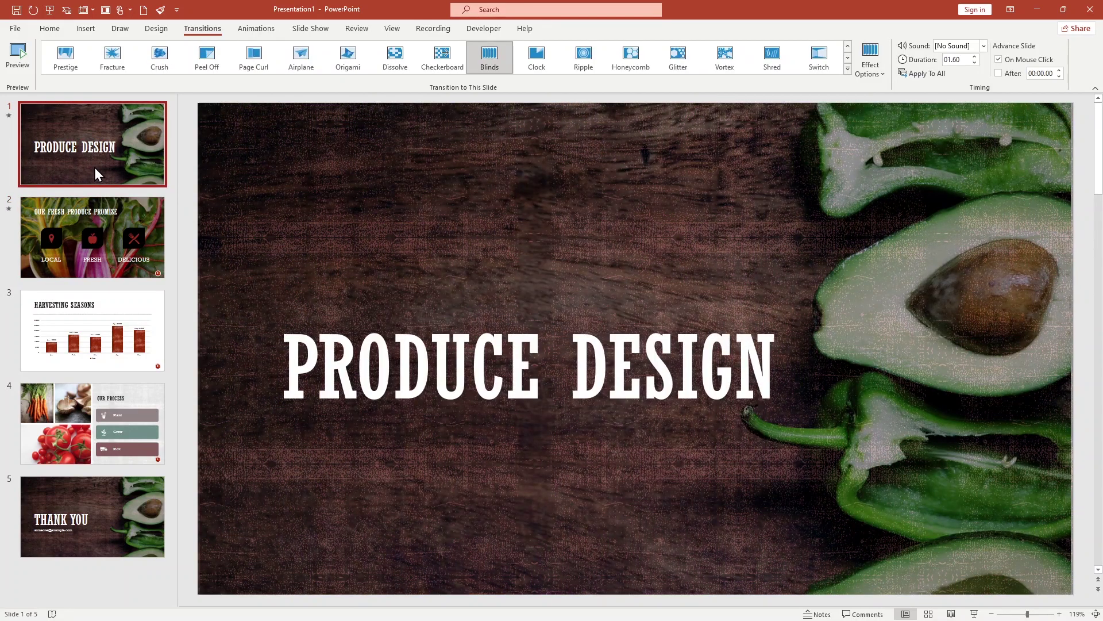
# - Turn off On Mouse Click for the title slide, set After to 00:05.00, and check slide 2's timing
pyautogui.click(1003, 64)
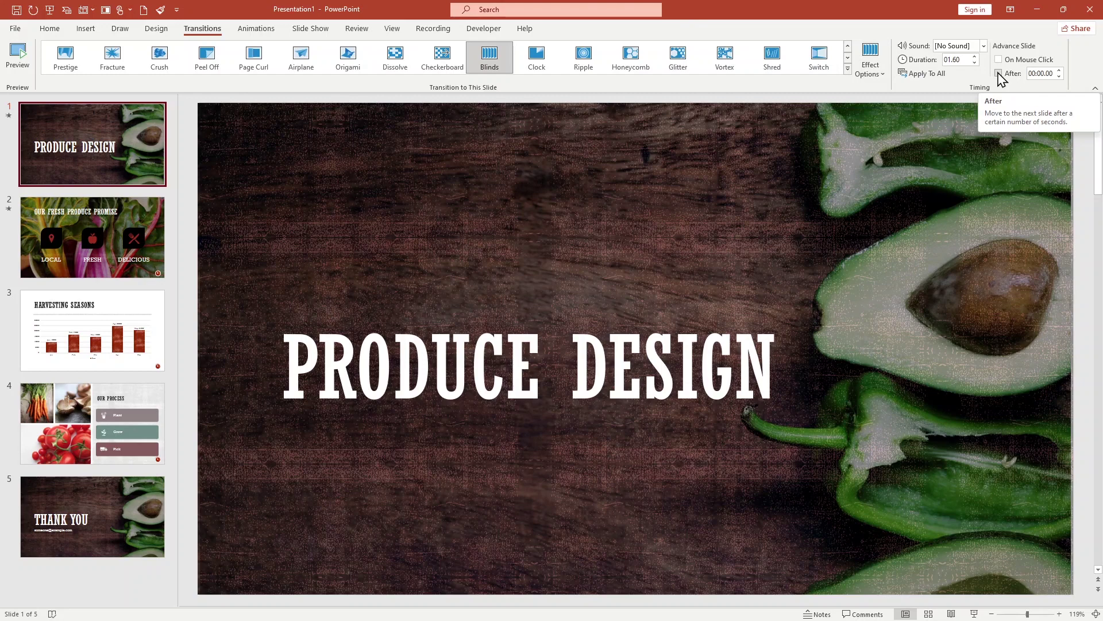
pyautogui.click(999, 74)
pyautogui.click(1047, 74)
pyautogui.press('BackSpace')
pyautogui.press('BackSpace')
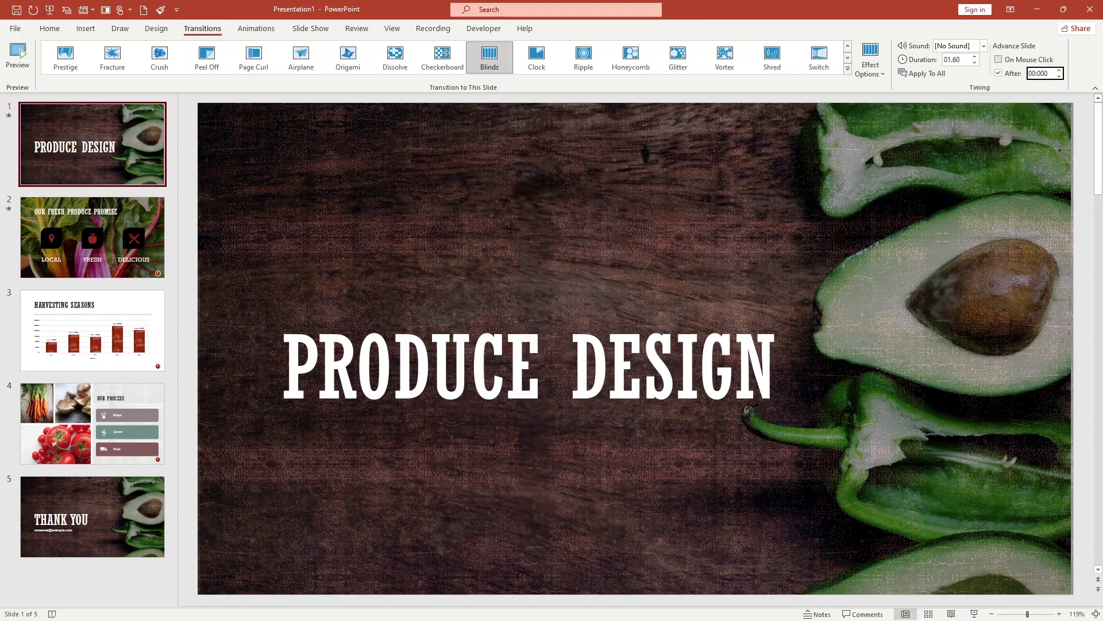
pyautogui.click(1059, 70)
pyautogui.click(1059, 70)
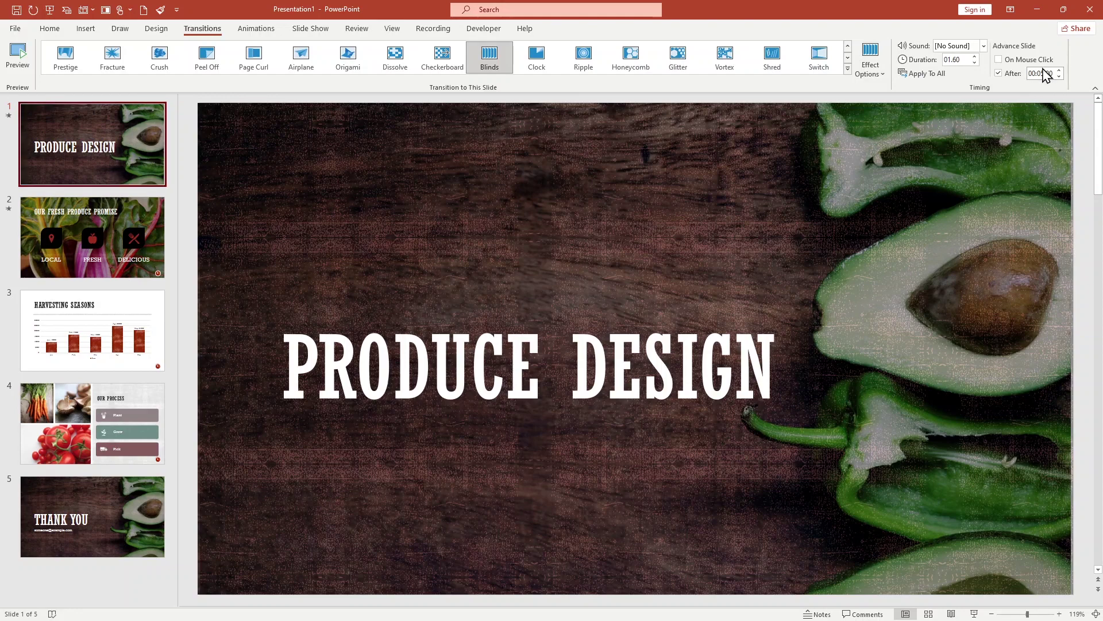
pyautogui.click(73, 218)
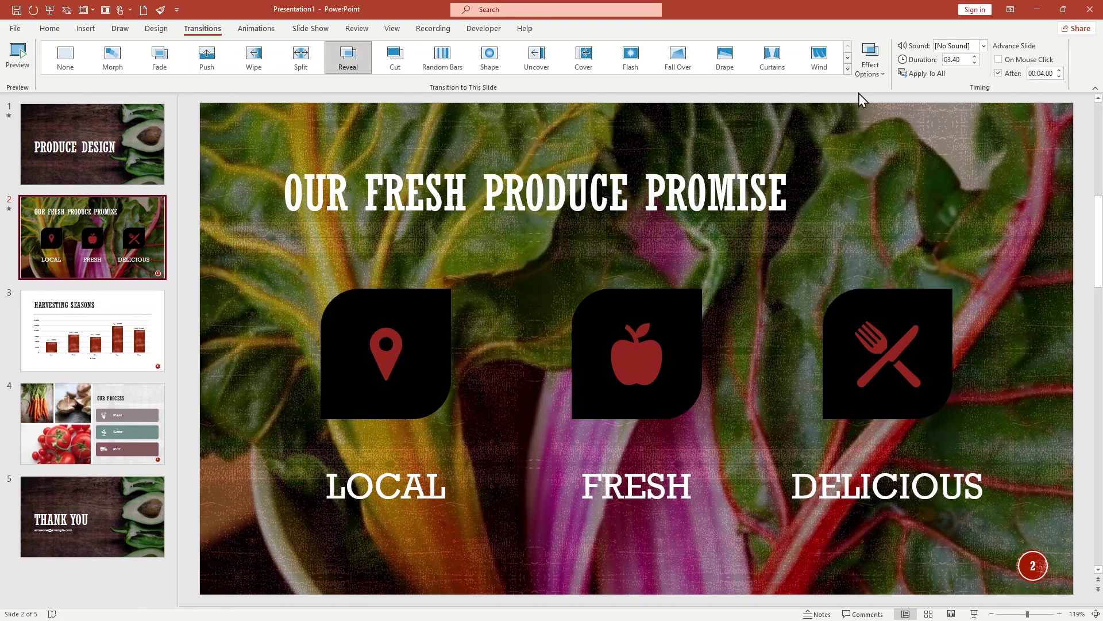
pyautogui.click(82, 122)
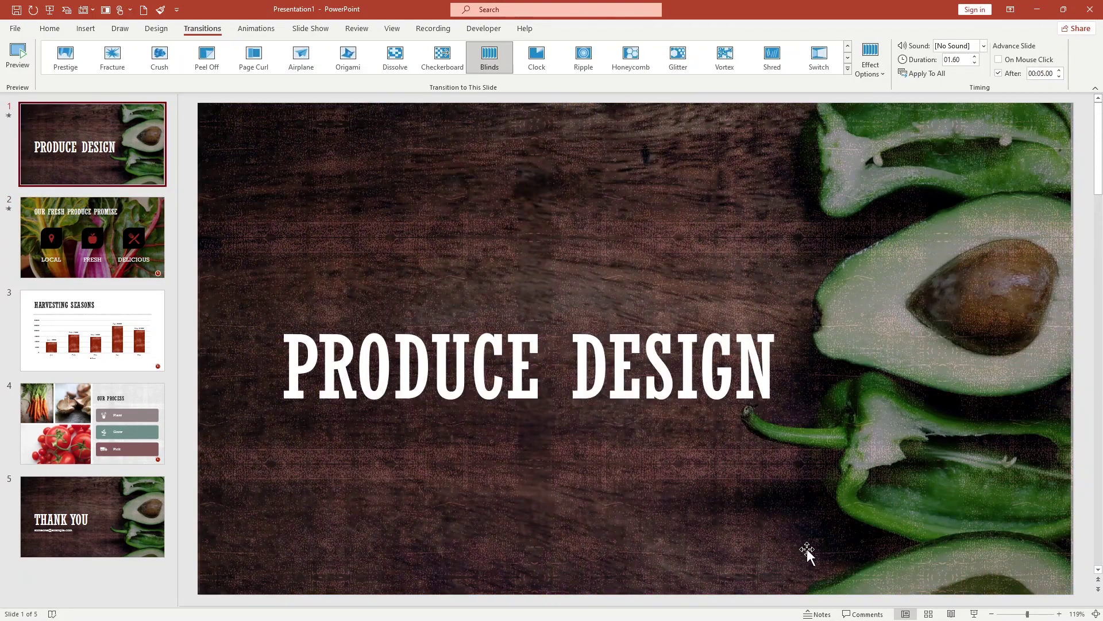